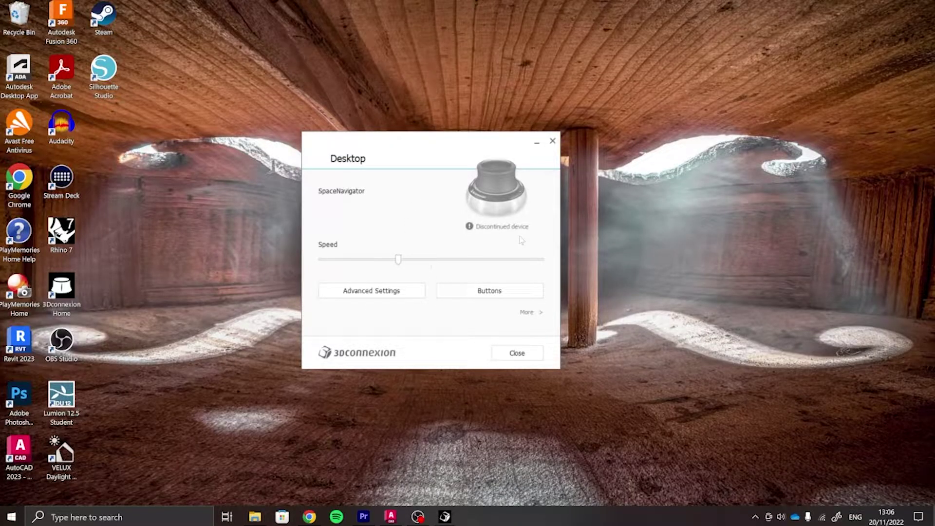
# - Open the Desktop profile's Advanced Settings, nudge the window into place, then bring AutoCAD forward
pyautogui.click(414, 295)
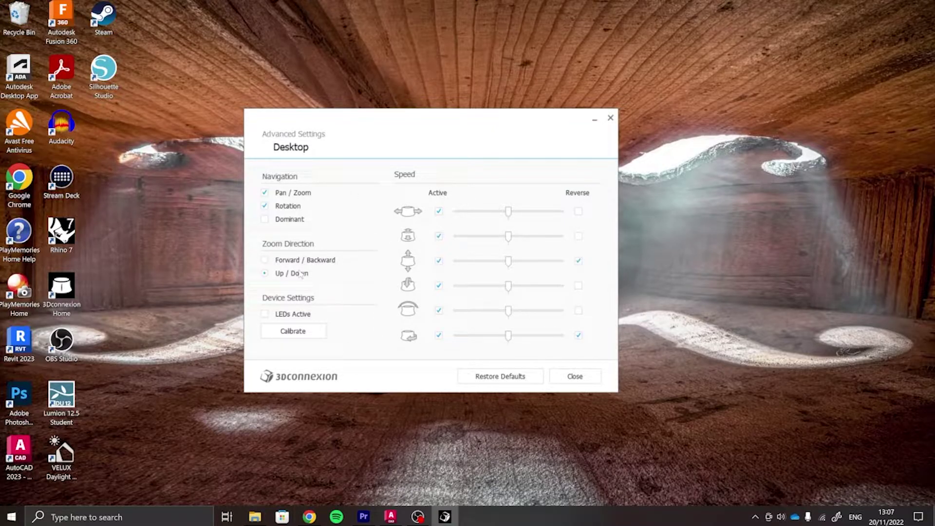
pyautogui.moveTo(294, 128); pyautogui.dragTo(300, 126)
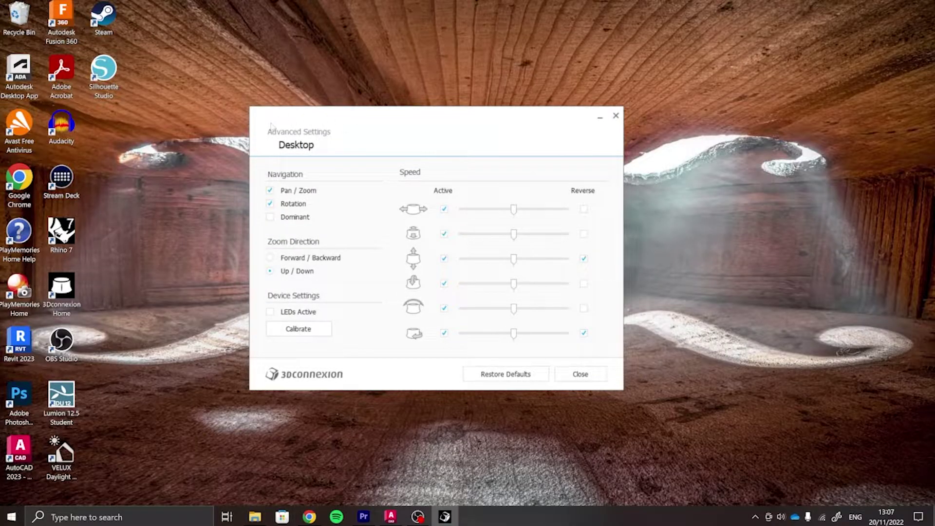
pyautogui.click(392, 516)
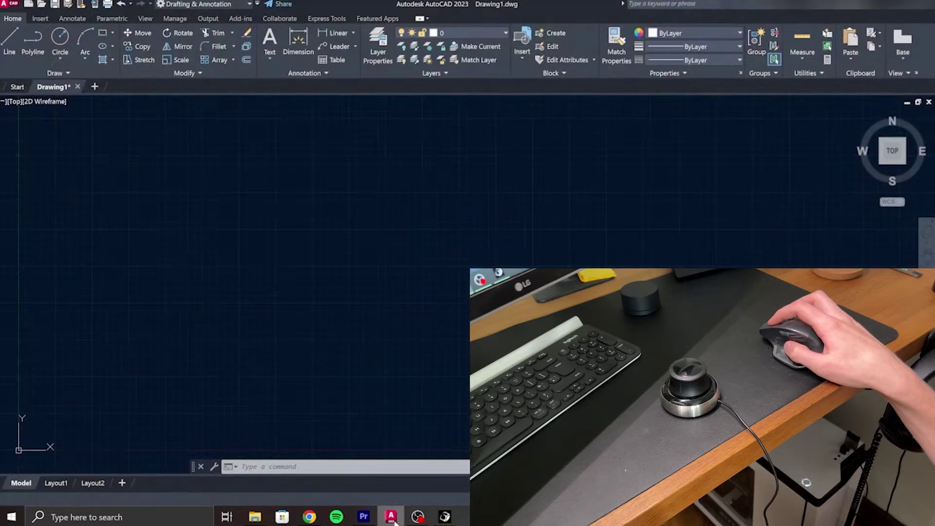
# - Check the SpaceNavigator advanced settings, then draw a circle in Drawing1 by centre point and radius
pyautogui.click(445, 516)
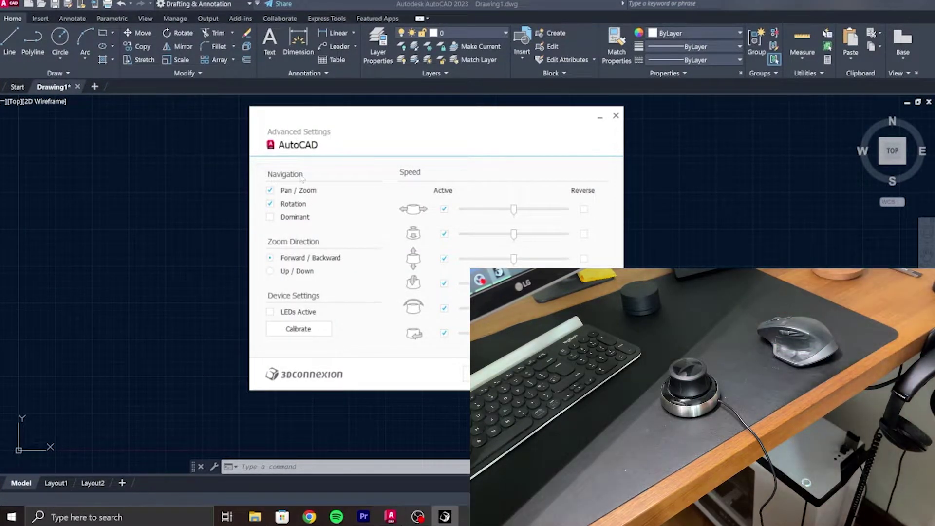
pyautogui.click(16, 223)
pyautogui.click(64, 40)
pyautogui.click(320, 221)
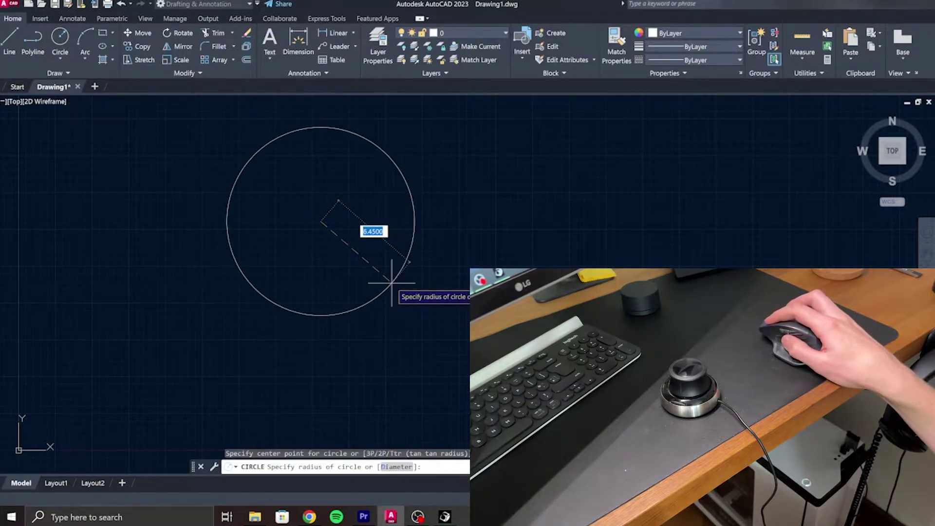
pyautogui.click(390, 282)
pyautogui.moveTo(385, 236); pyautogui.dragTo(419, 263, button='middle')
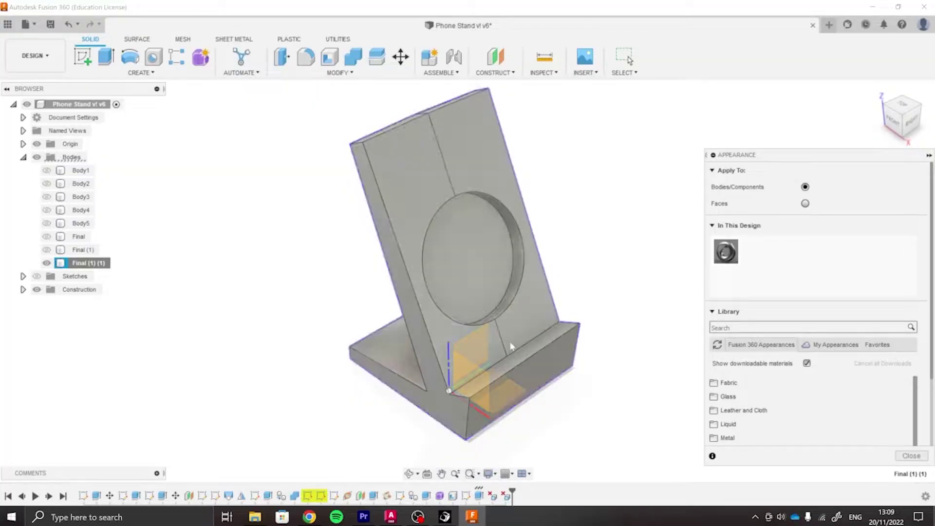
# - Browse the Plastic and Metal appearances for the phone stand, then switch to the Render workspace
pyautogui.scroll(-1, 768, 362)
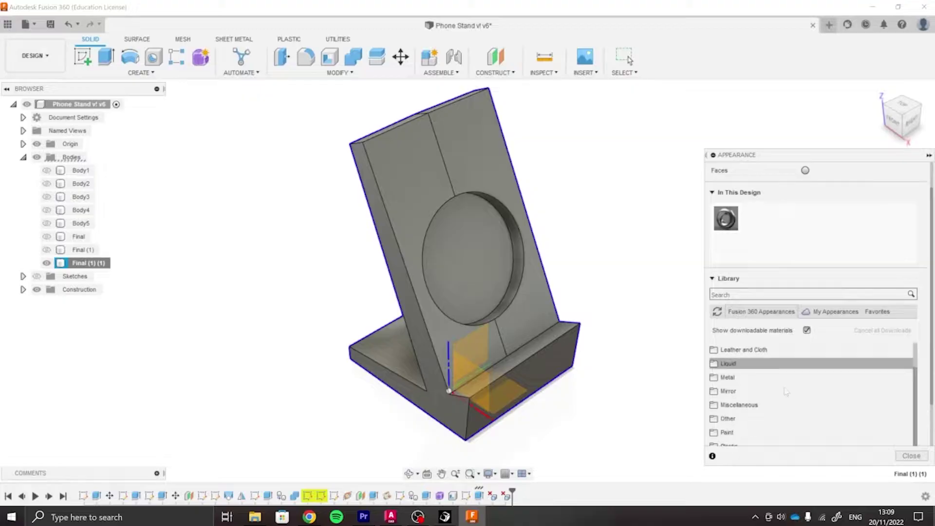
pyautogui.scroll(-3, 778, 405)
pyautogui.click(780, 395)
pyautogui.scroll(-5, 772, 405)
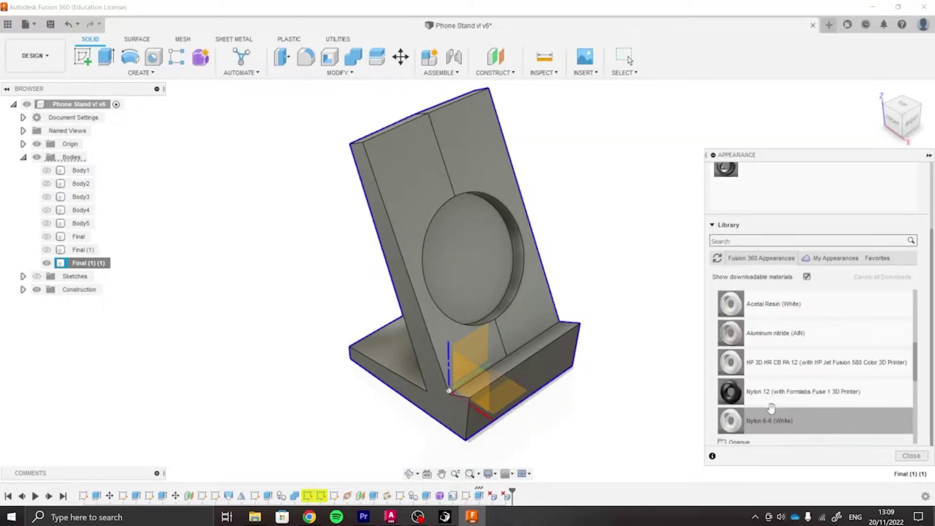
pyautogui.scroll(8, 773, 401)
pyautogui.scroll(-3, 770, 403)
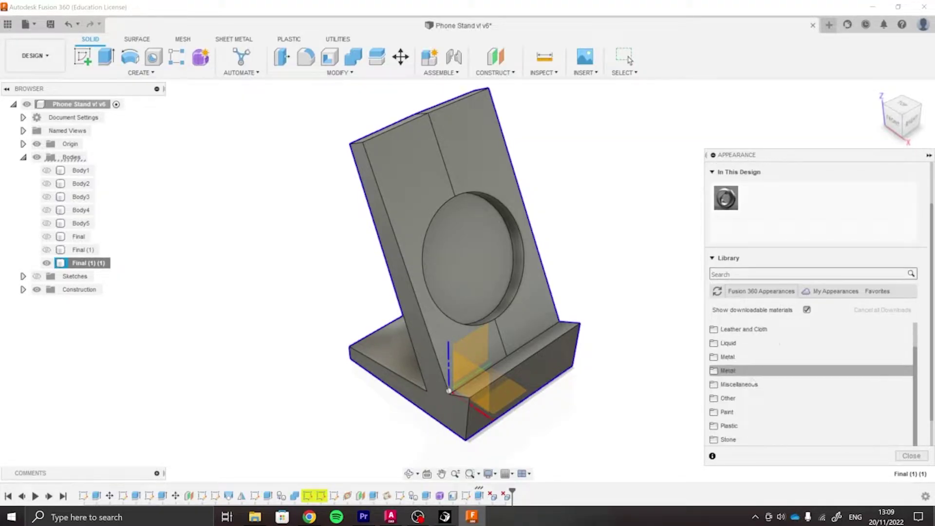
pyautogui.click(727, 370)
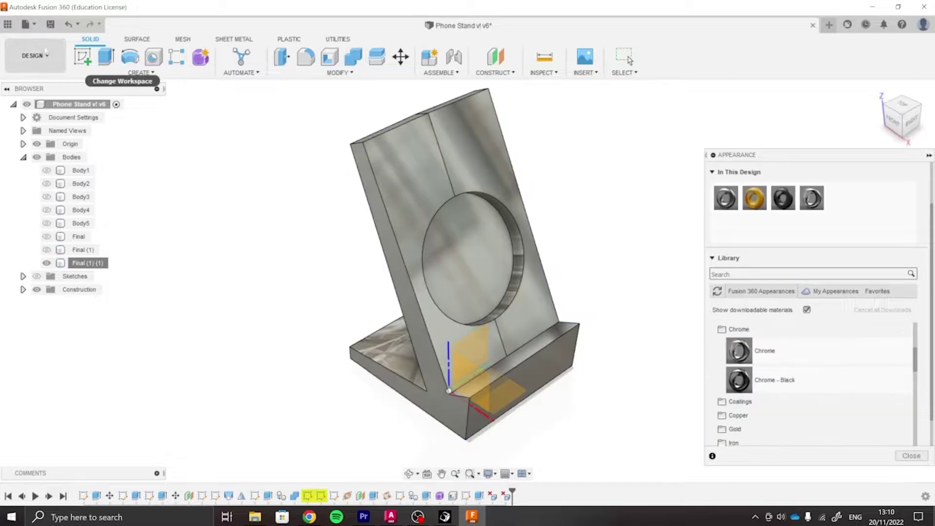
pyautogui.click(34, 55)
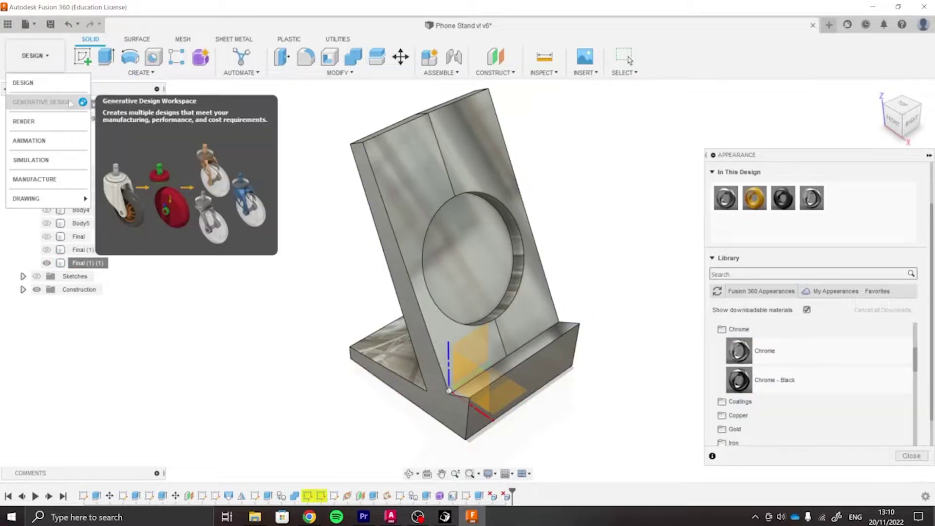
pyautogui.click(29, 122)
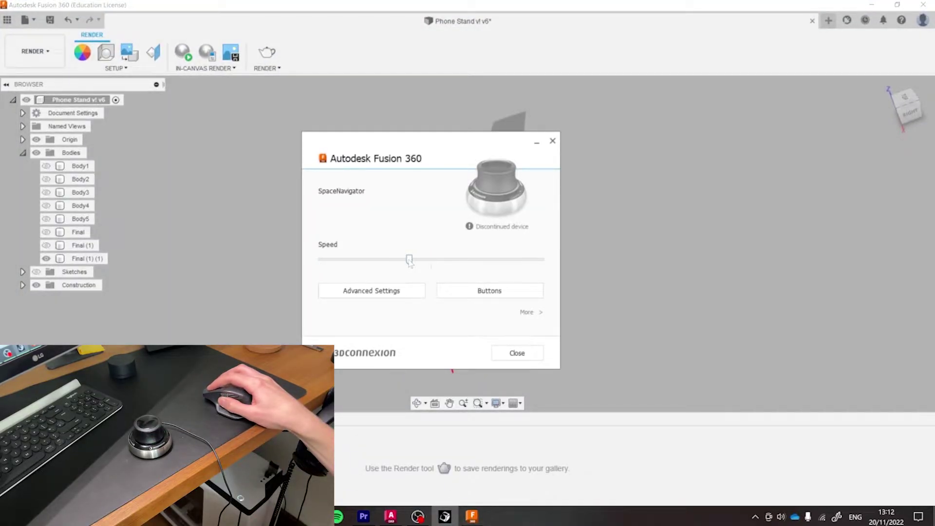
# - Set the SpaceNavigator speed slider to mid-range and open its Advanced Settings
pyautogui.moveTo(429, 262); pyautogui.dragTo(429, 261)
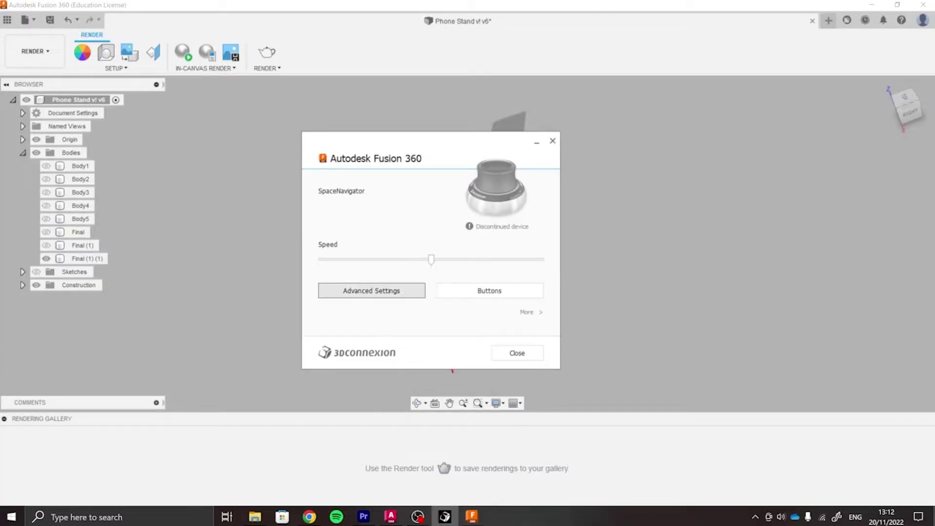
pyautogui.click(390, 291)
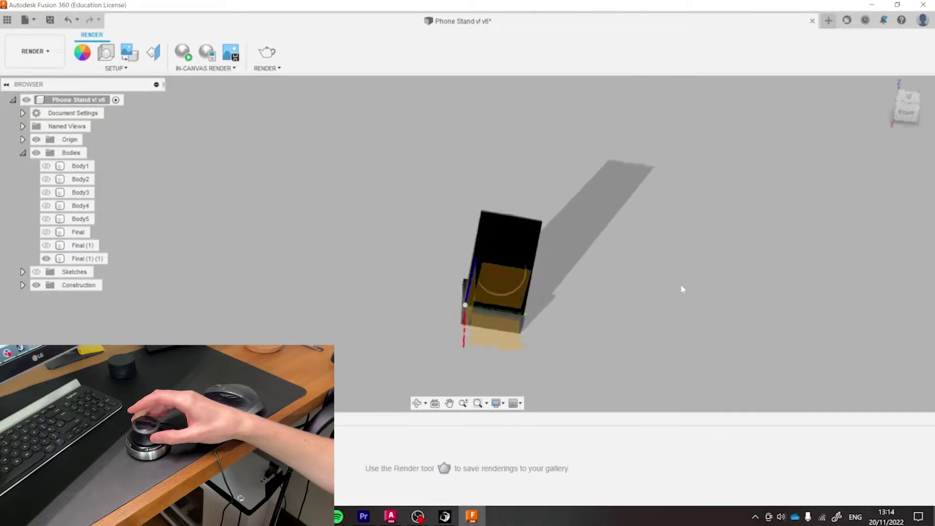
# - Reopen the SpaceNavigator advanced settings from the 3Dconnexion taskbar icon
pyautogui.click(445, 517)
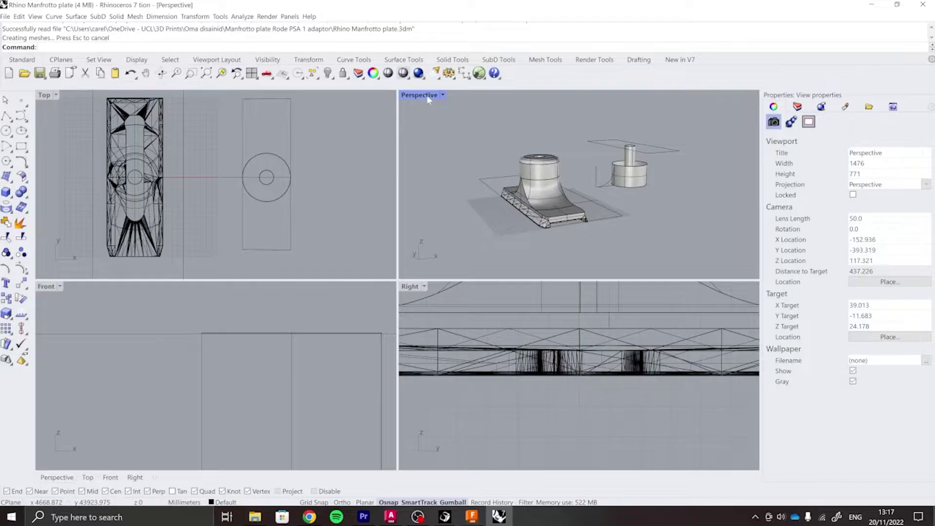
# - Maximise the Perspective viewport and open its display-mode menu
pyautogui.doubleClick(423, 95)
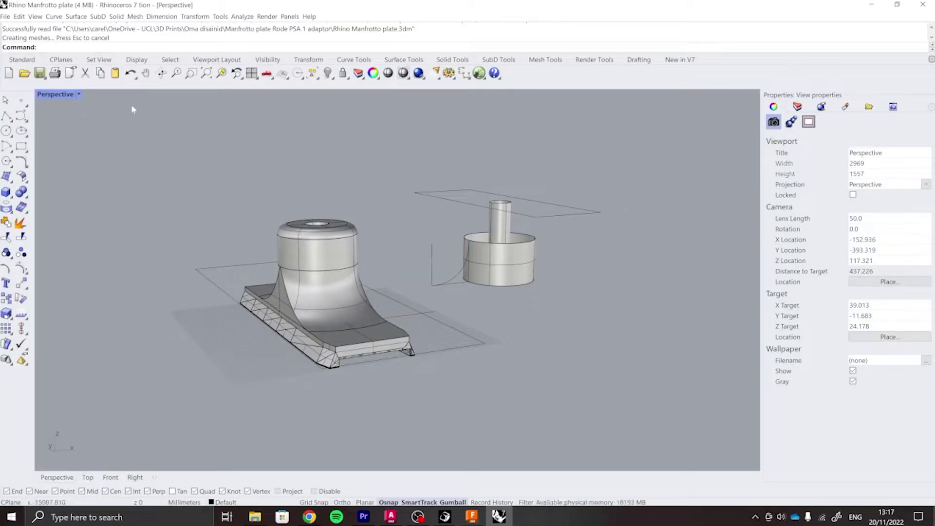
pyautogui.click(78, 95)
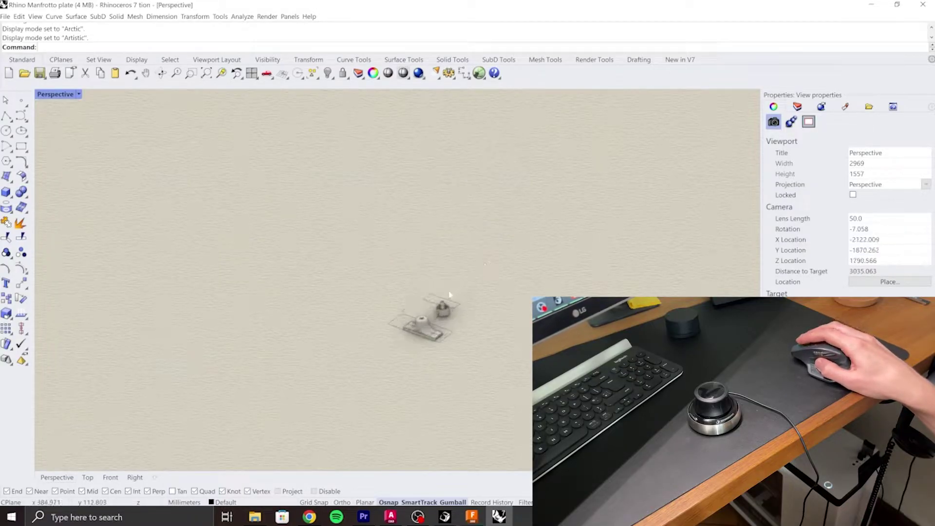
# - Zoom, pan and orbit the Perspective view until the Manfrotto plate looks nearly upright
pyautogui.scroll(16, 449, 295)
pyautogui.keyDown('shift'); pyautogui.moveTo(449, 294); pyautogui.dragTo(429, 246, button='right'); pyautogui.keyUp('shift')
pyautogui.keyDown('shift'); pyautogui.moveTo(602, 351); pyautogui.dragTo(346, 299, button='right'); pyautogui.keyUp('shift')
pyautogui.keyDown('shift'); pyautogui.moveTo(502, 360); pyautogui.dragTo(449, 293, button='right'); pyautogui.keyUp('shift')
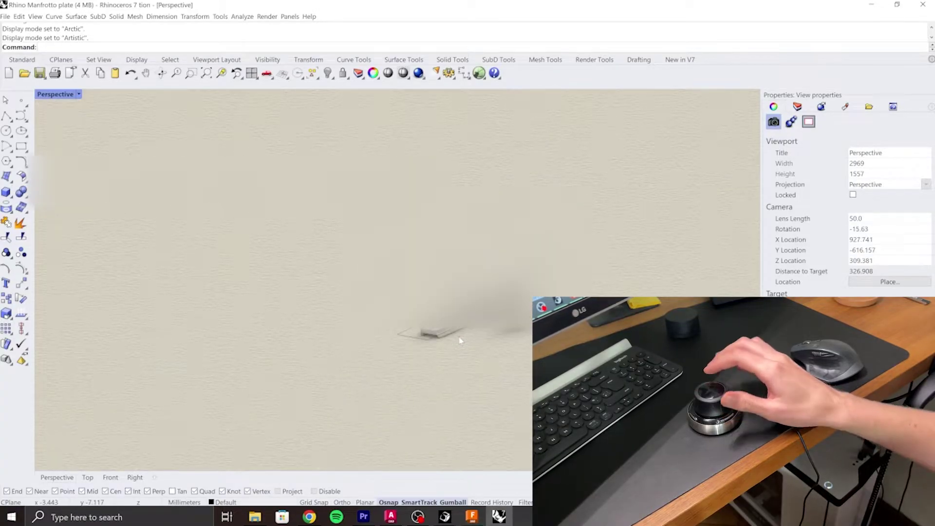
pyautogui.press('super')
# - Search Windows for 'revit' and launch Revit 2023
pyautogui.write('rw')
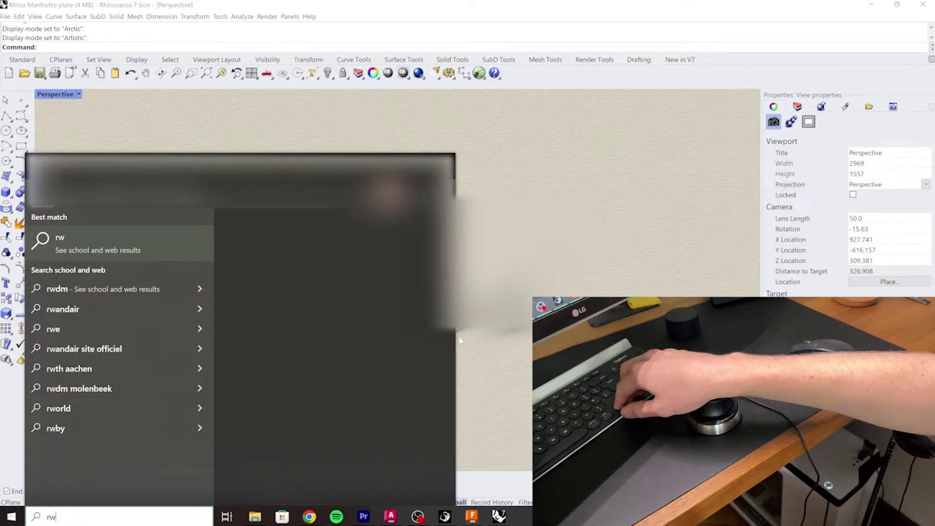
pyautogui.press('BackSpace')
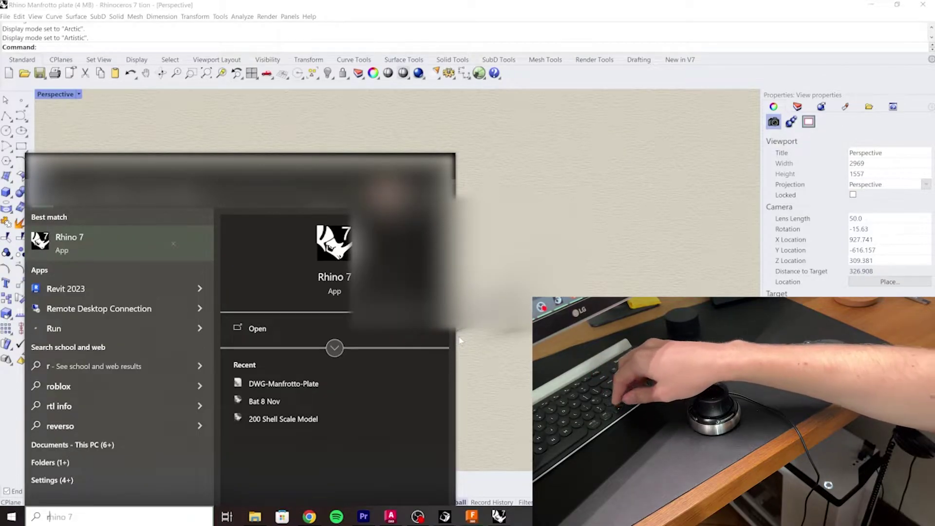
pyautogui.press('BackSpace')
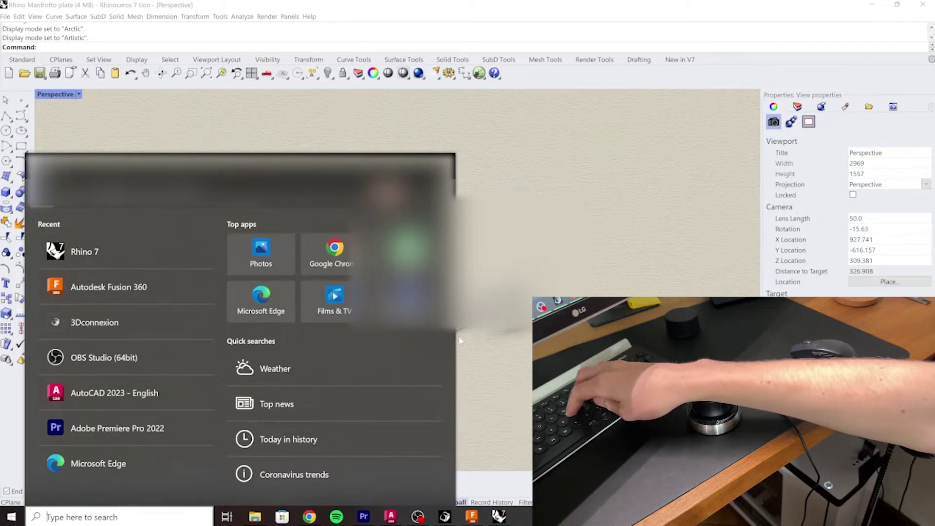
pyautogui.write('revit')
pyautogui.press('Return')
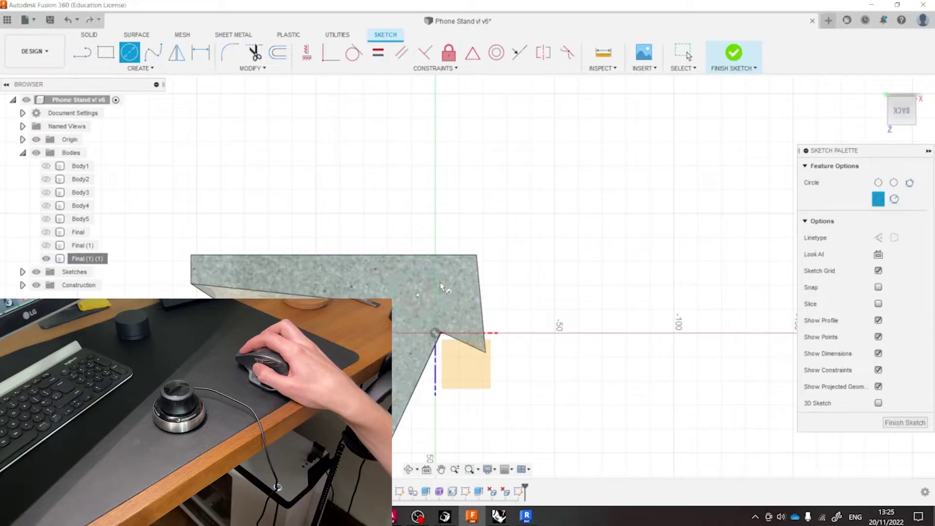
# - Finish the sketch, extrude the circle 60 mm into a cylinder, and start a hole on the top face
pyautogui.click(726, 61)
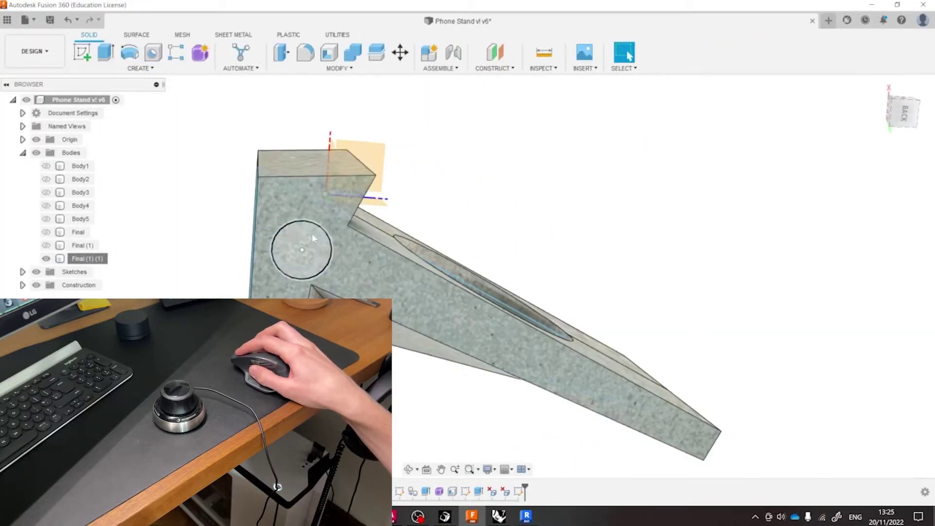
pyautogui.click(312, 236)
pyautogui.press('e')
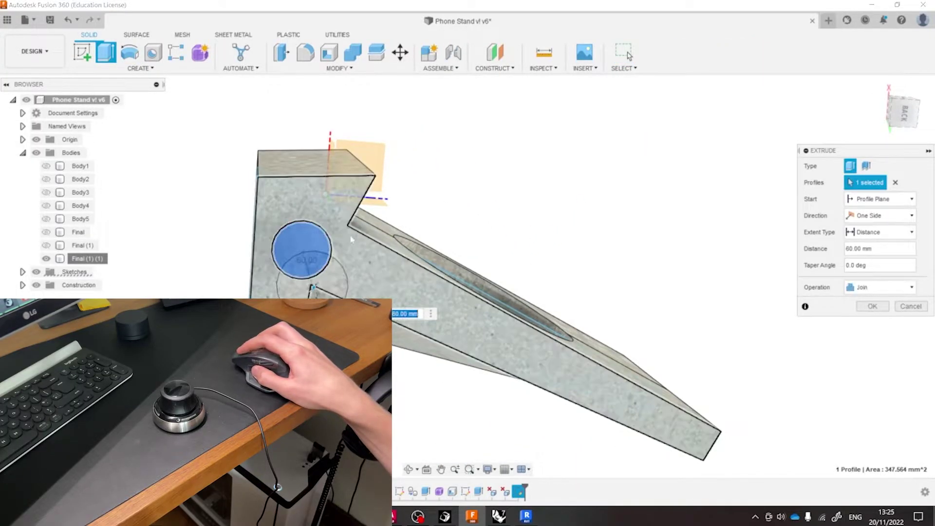
pyautogui.press('Return')
pyautogui.press('h')
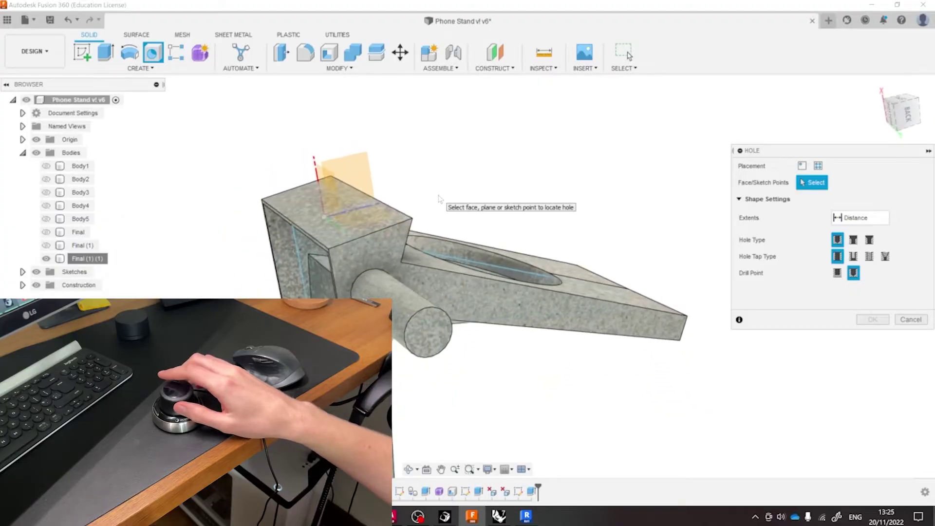
pyautogui.click(471, 299)
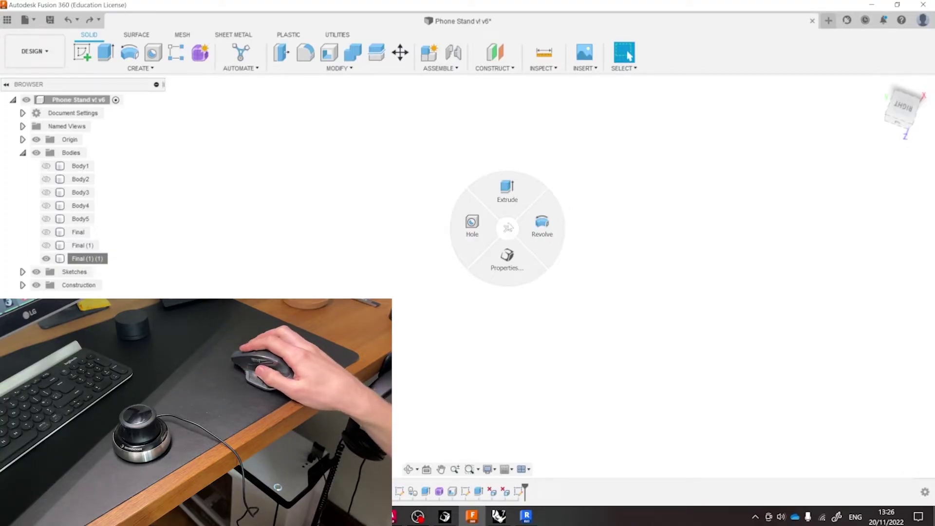
# - Cancel a stray extrusion, then turn the phone stand to the front and right side views
pyautogui.click(474, 182)
pyautogui.press('Escape')
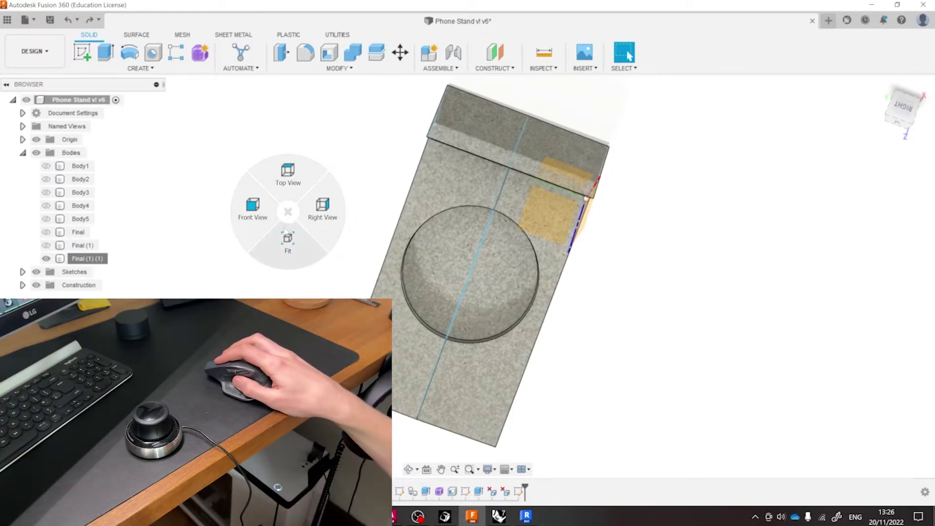
pyautogui.click(260, 214)
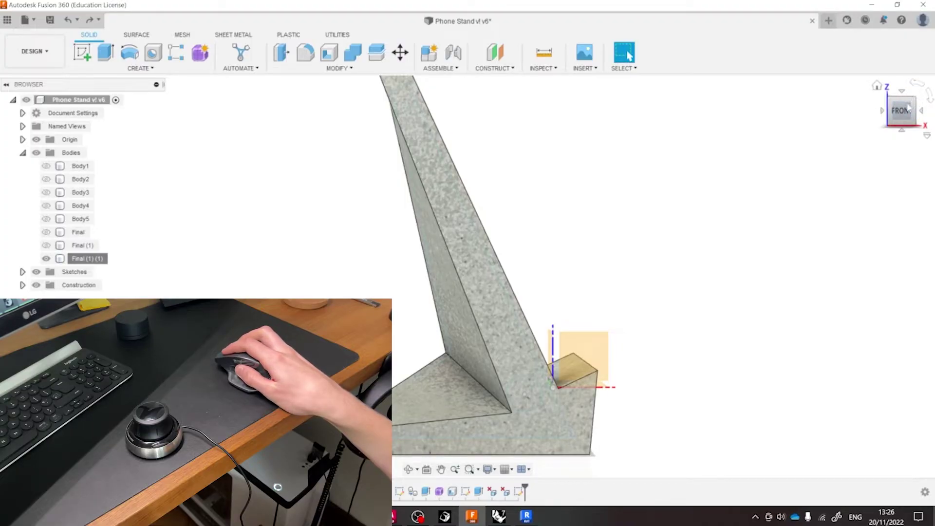
pyautogui.click(920, 112)
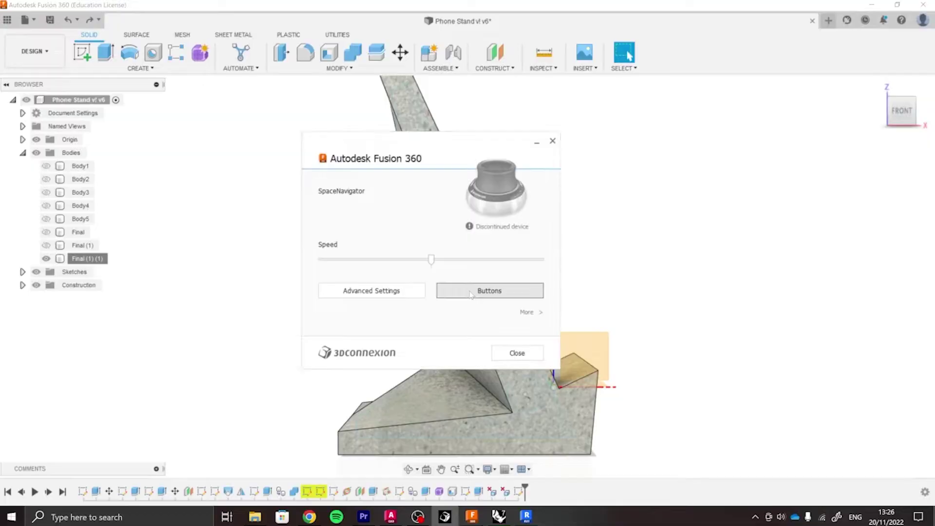
# - Select the stand's large front face and start Move on it with the SpaceNavigator's M button
pyautogui.click(471, 292)
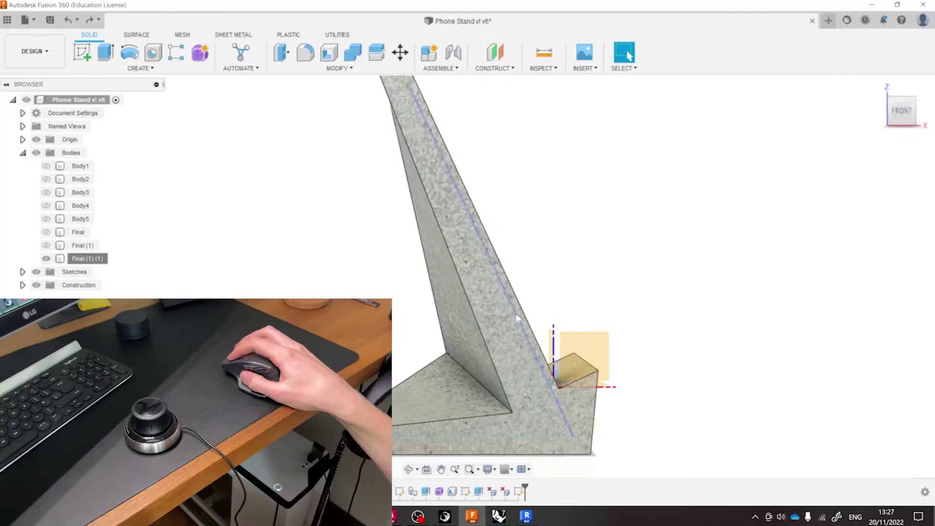
pyautogui.click(498, 334)
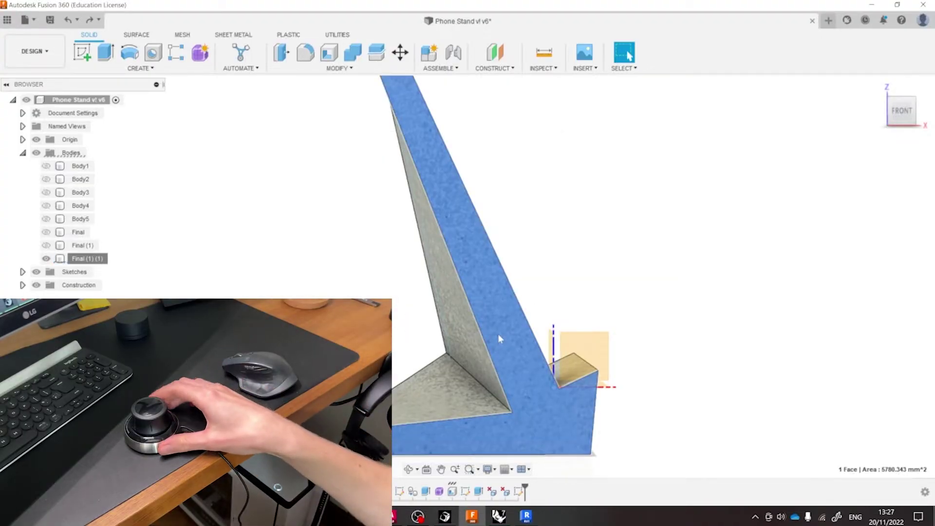
pyautogui.press('m')
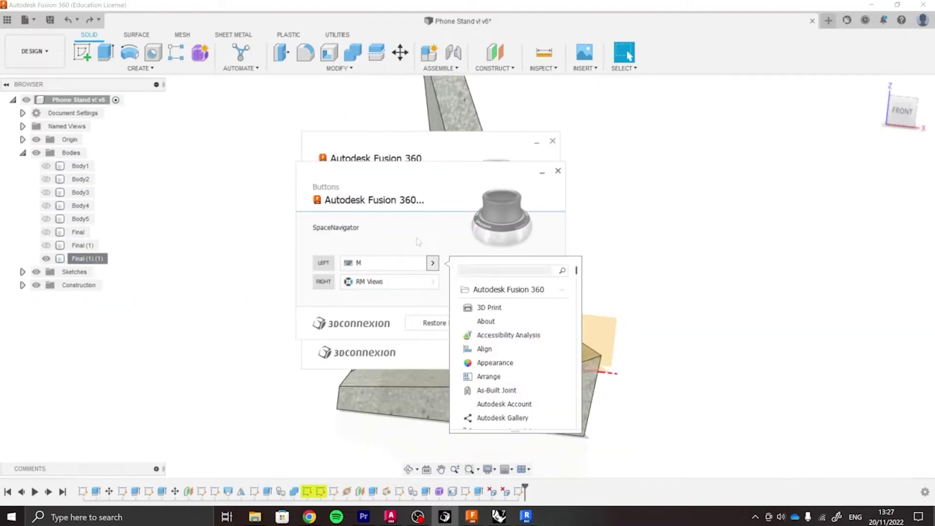
# - Assign the Autodesk Fusion 360 Appearance command to the SpaceNavigator's LEFT button
pyautogui.click(437, 266)
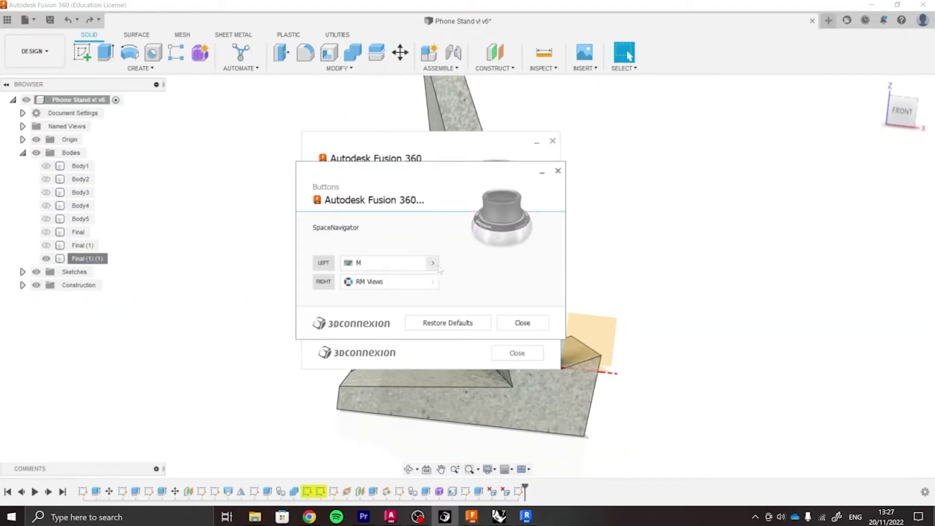
pyautogui.click(432, 264)
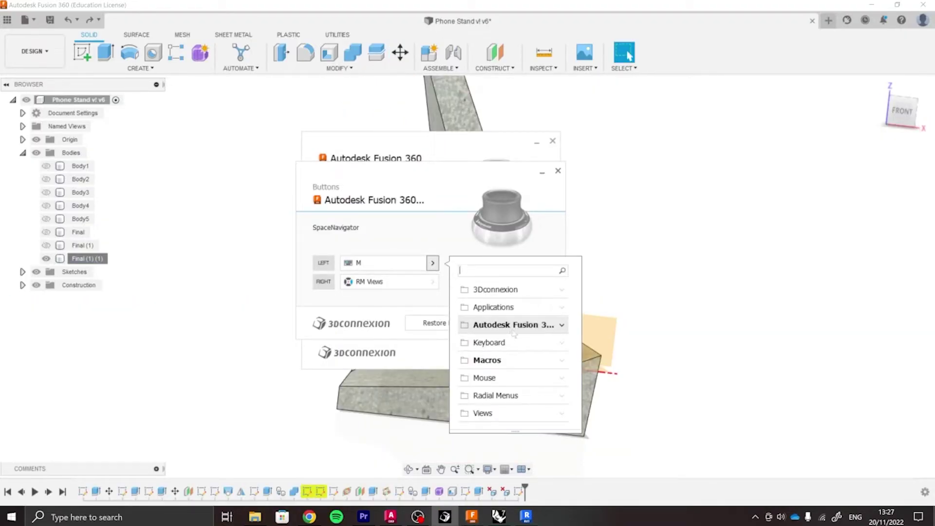
pyautogui.click(558, 325)
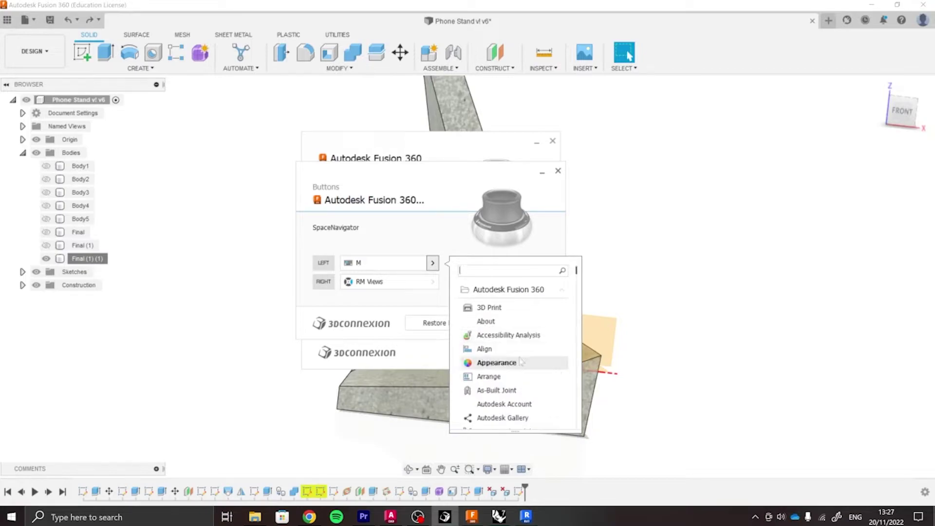
pyautogui.click(497, 362)
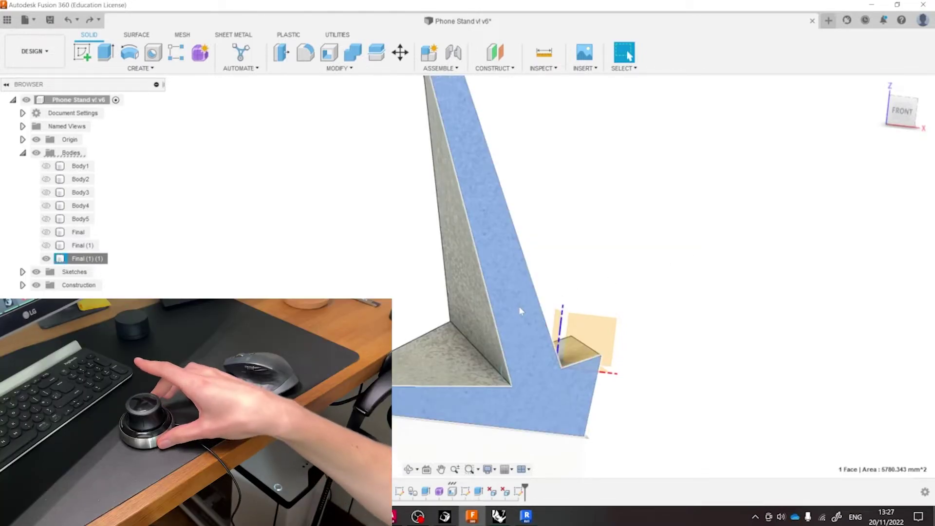
# - Drag a gold appearance onto the whole stand, replacing face appearances, then reassign LEFT to Manage Materials
pyautogui.press('a')
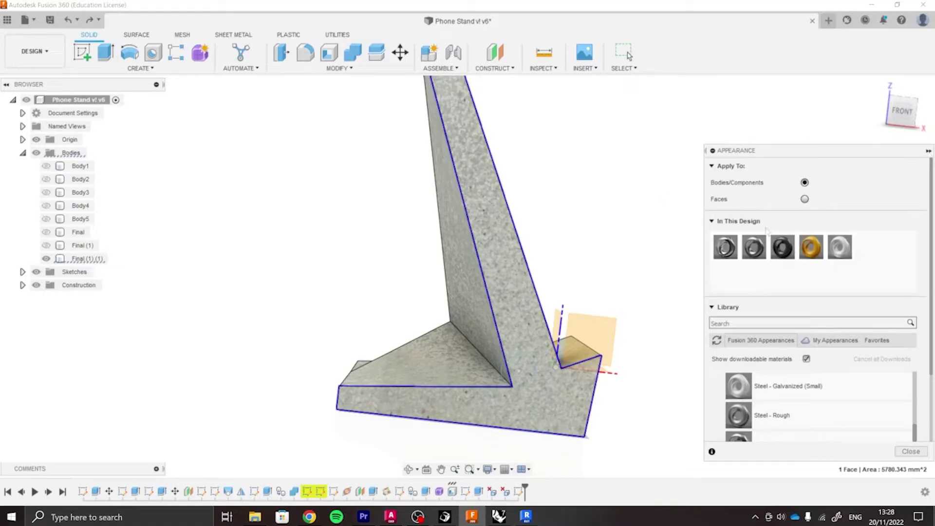
pyautogui.moveTo(810, 247); pyautogui.dragTo(487, 254)
pyautogui.click(438, 326)
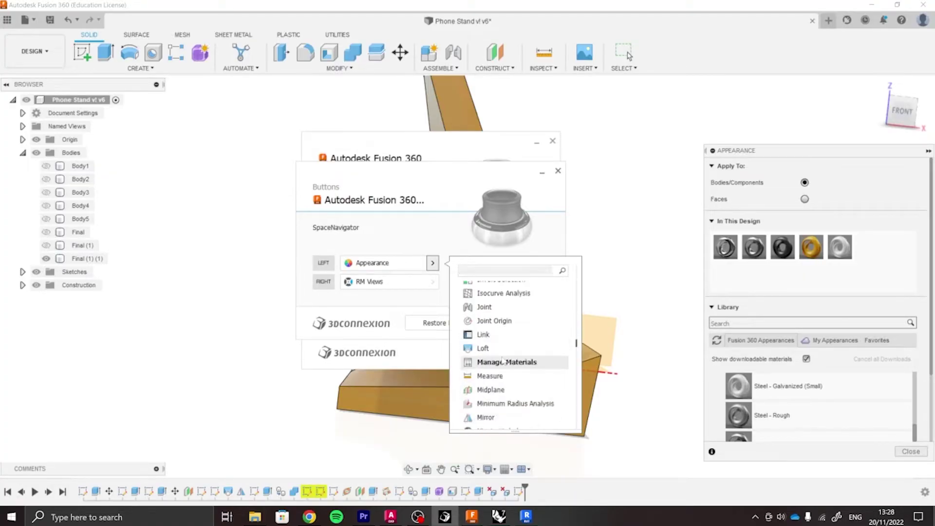
pyautogui.click(502, 360)
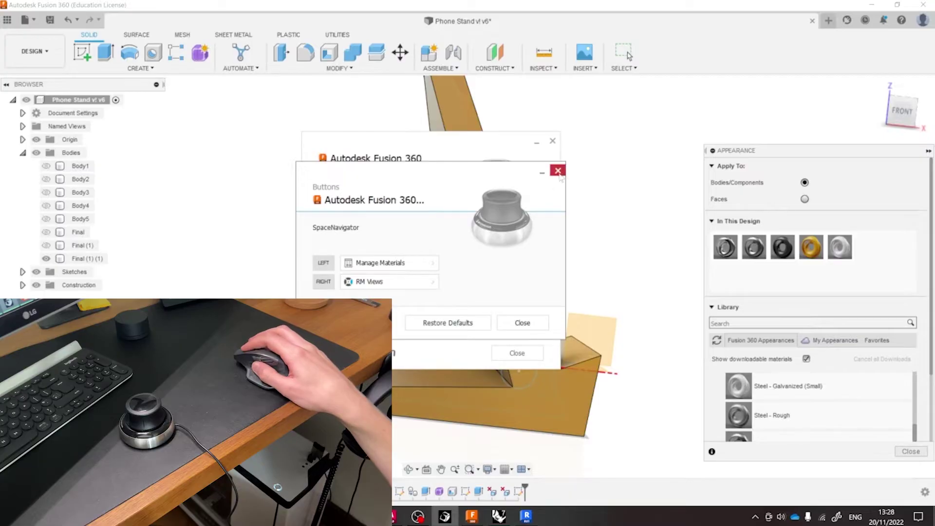
# - Close the SpaceNavigator settings, select a stand face, and open then close the Material Browser
pyautogui.click(557, 171)
pyautogui.click(534, 142)
pyautogui.click(504, 273)
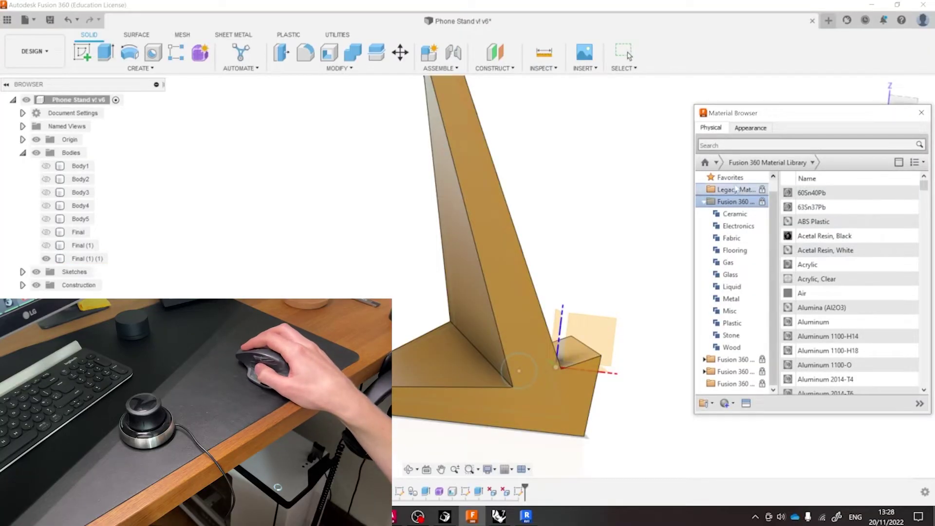
pyautogui.click(922, 112)
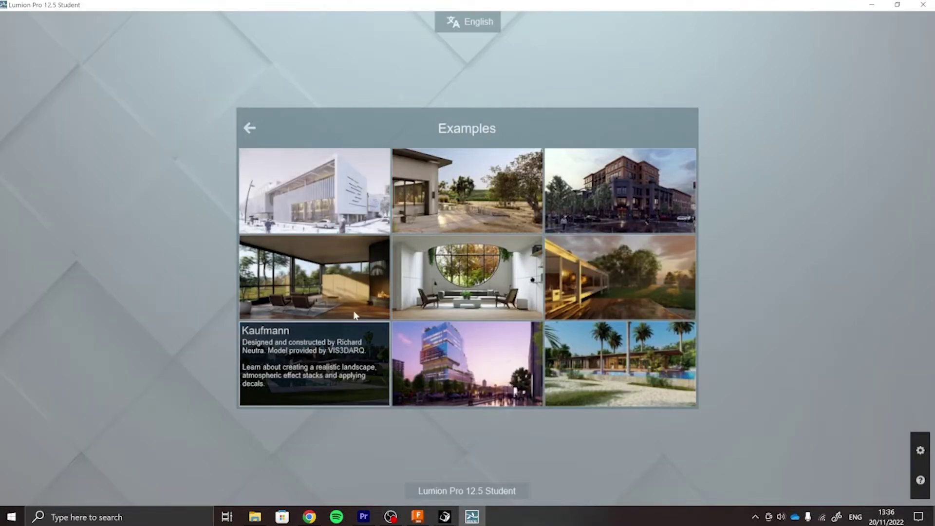
# - In the Downtown scene, select the building and fly the camera back toward the intersection
pyautogui.moveTo(576, 204)
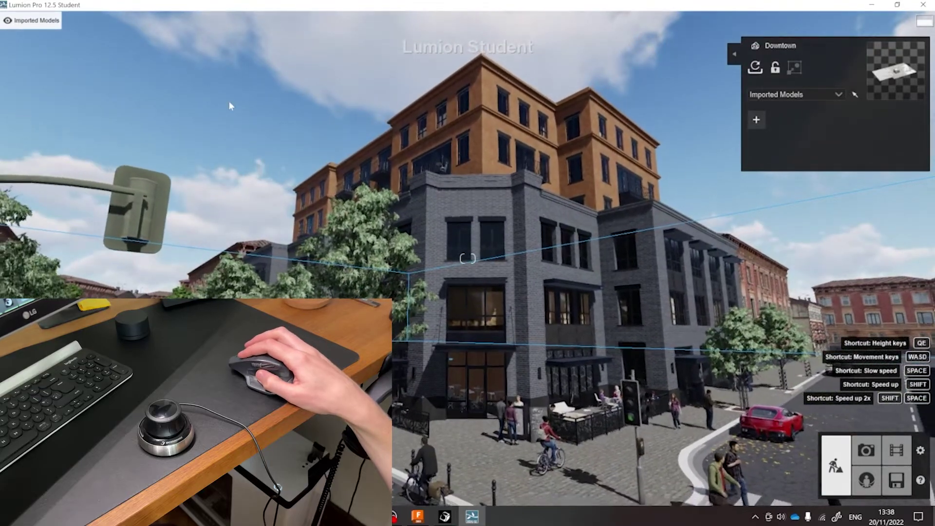
pyautogui.click(381, 153)
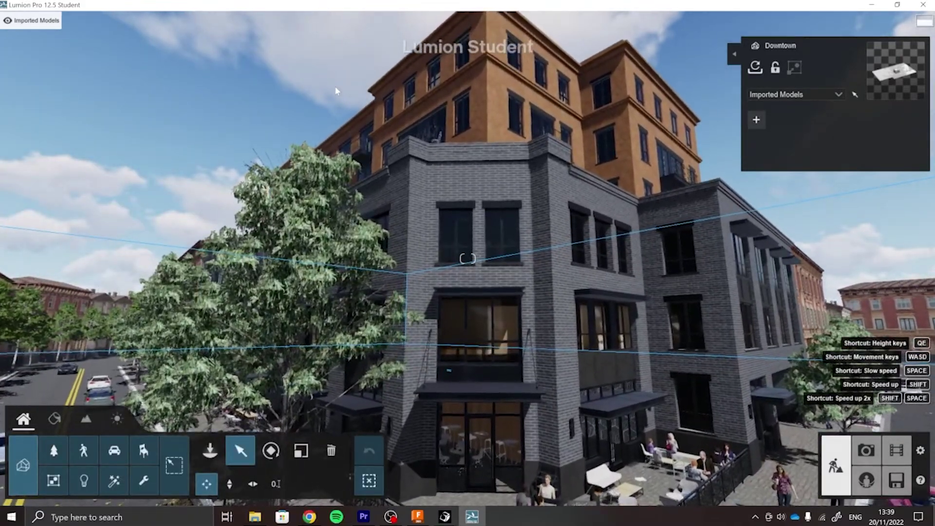
pyautogui.press('s')
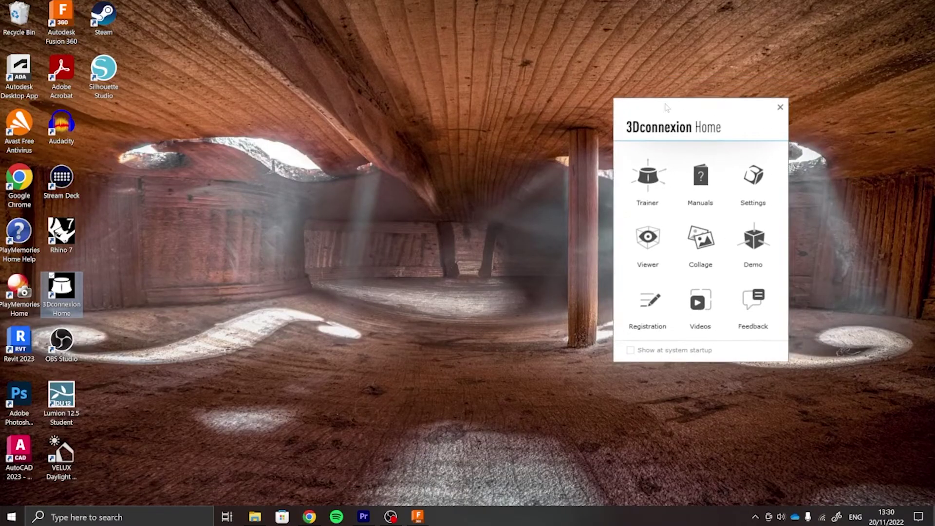
pyautogui.moveTo(666, 108); pyautogui.dragTo(465, 128)
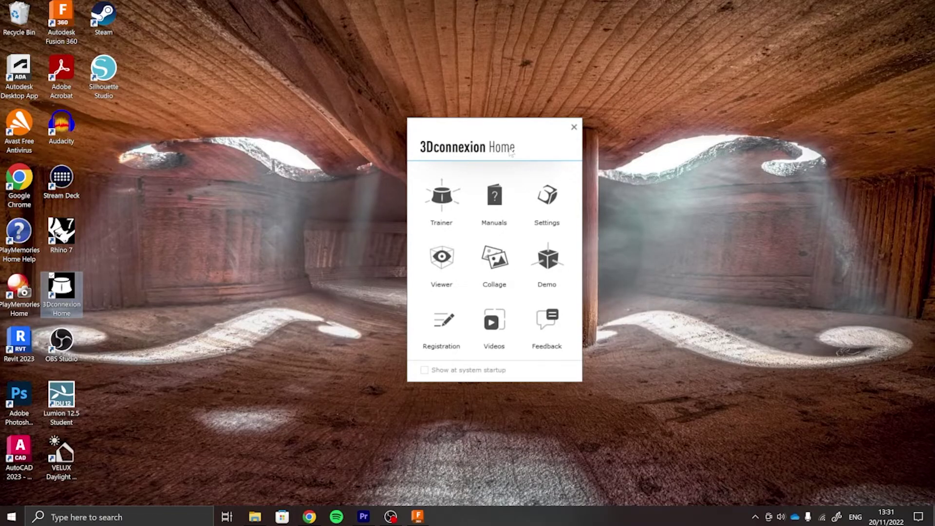
# - Advance the Trainer to the Pan U/D lesson, then open the Viewer, accepting the file association prompt
pyautogui.click(441, 189)
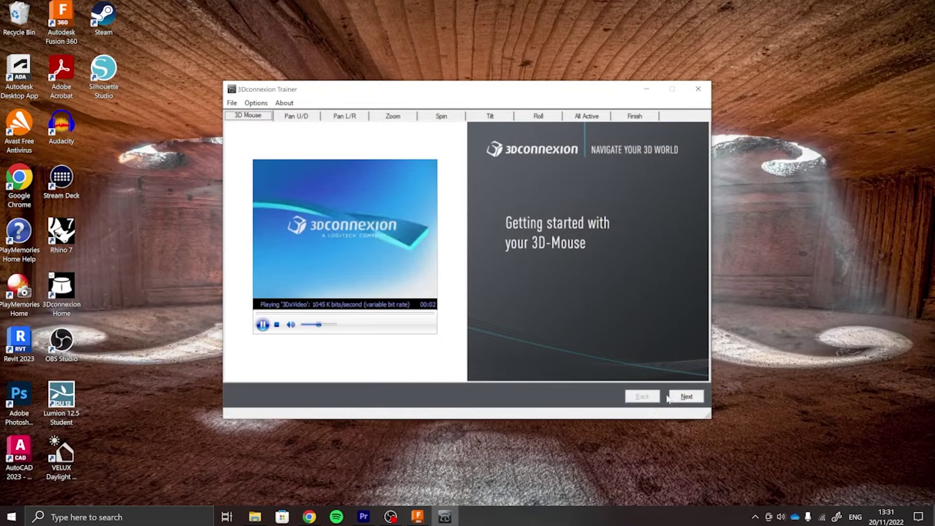
pyautogui.click(681, 397)
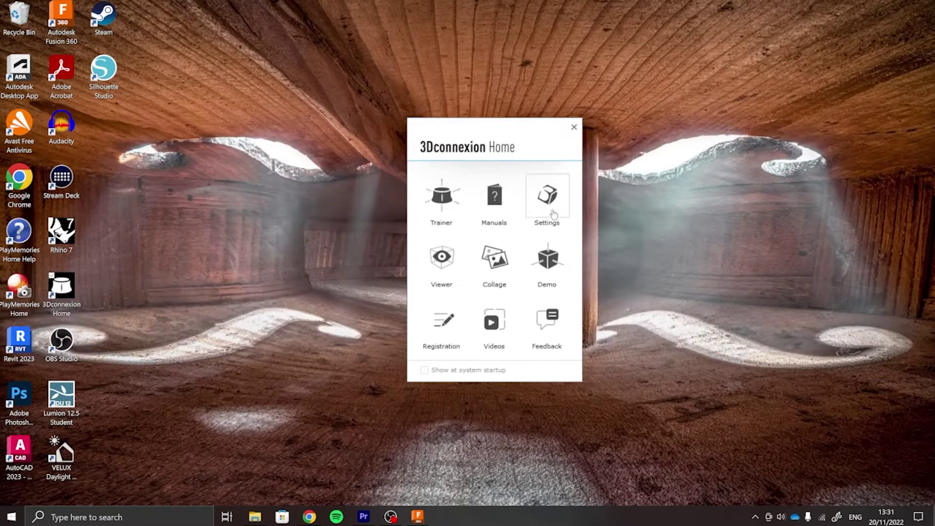
pyautogui.click(442, 269)
pyautogui.click(520, 302)
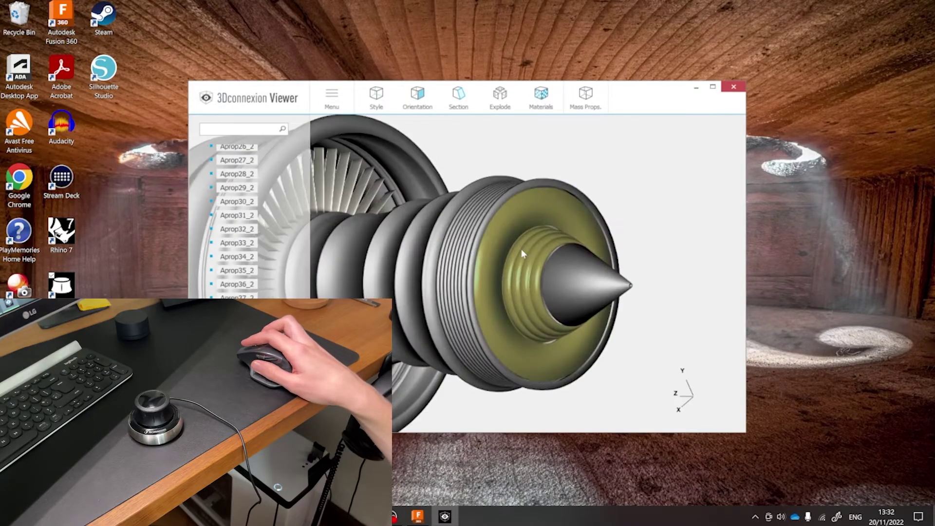
pyautogui.scroll(-5, 521, 249)
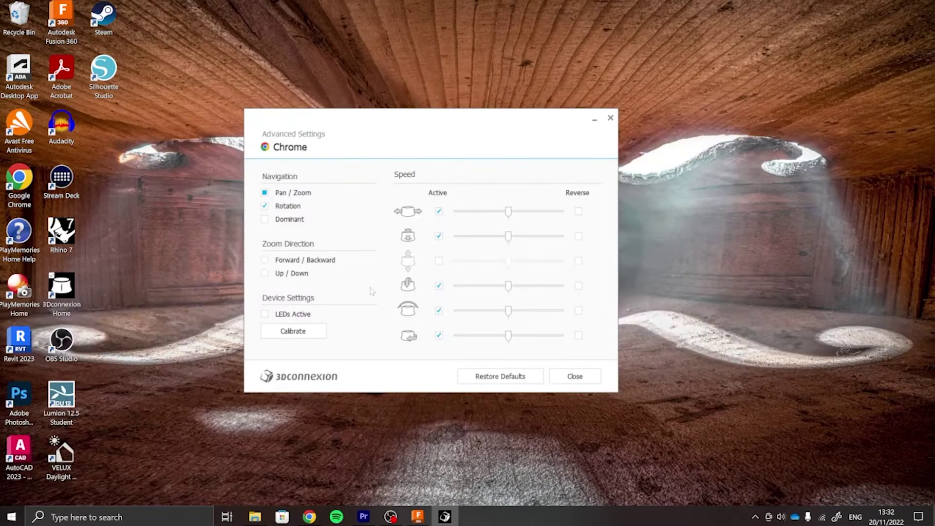
# - Calibrate the SpaceNavigator from Advanced Settings and confirm the calibration warning
pyautogui.click(303, 336)
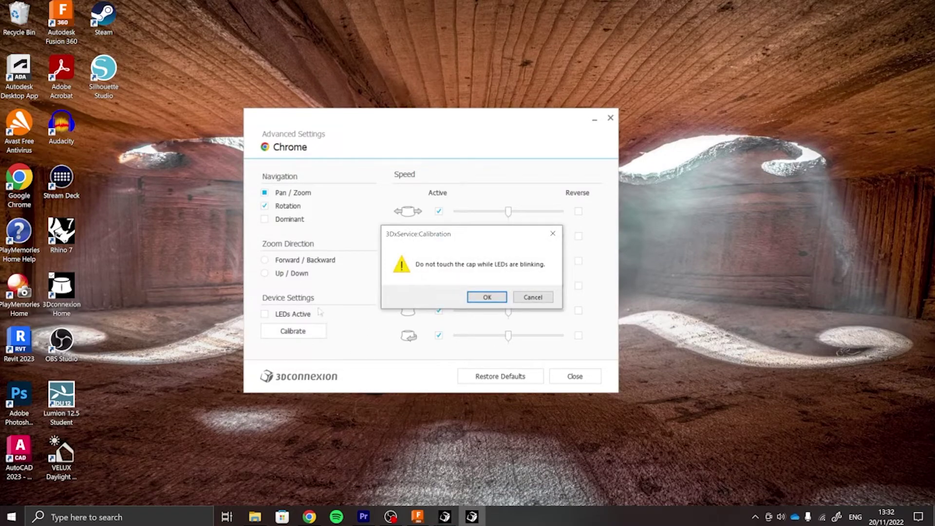
pyautogui.click(487, 297)
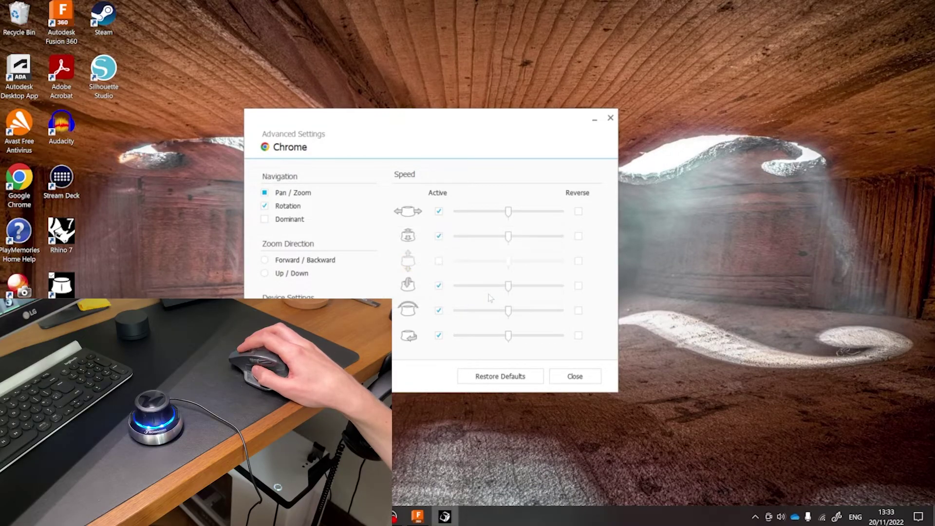